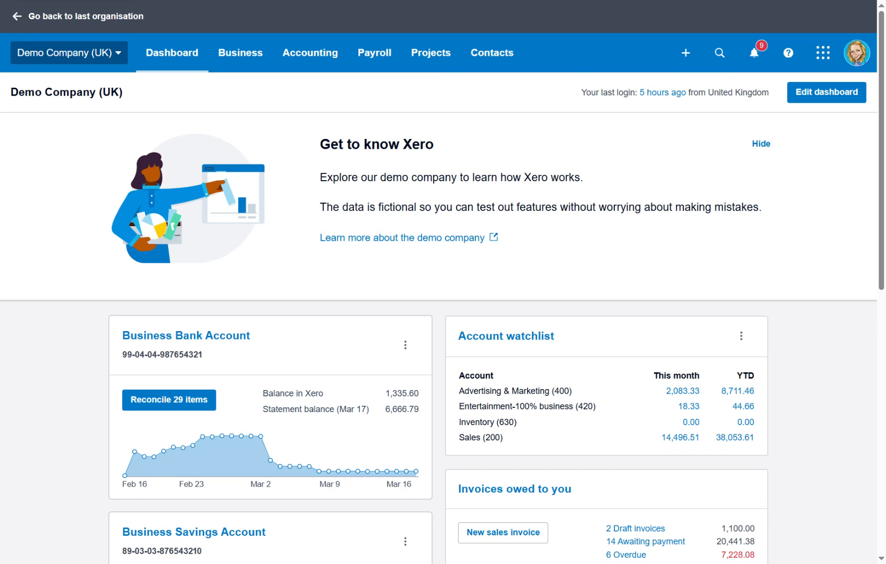
Step: Go to Contacts > All Contacts and start the Add contact form
left_click(502, 59)
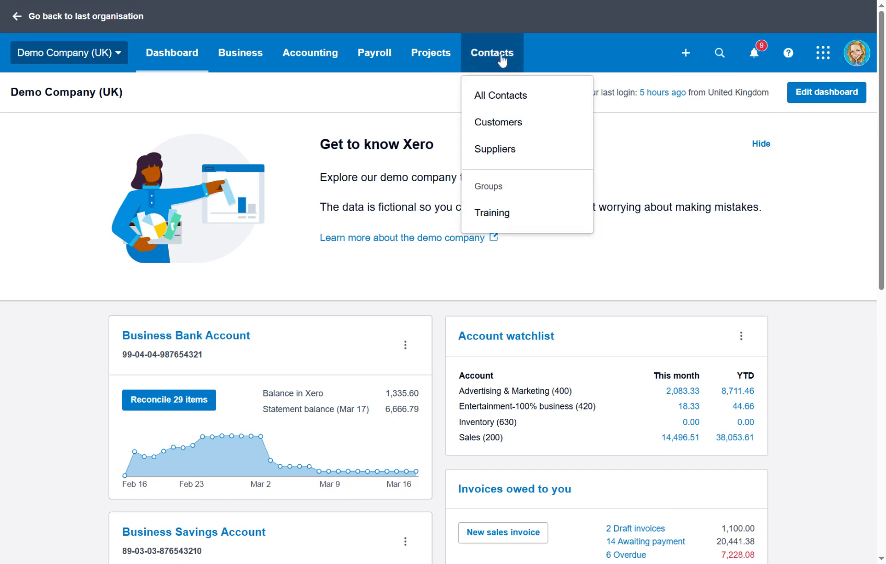
left_click(502, 100)
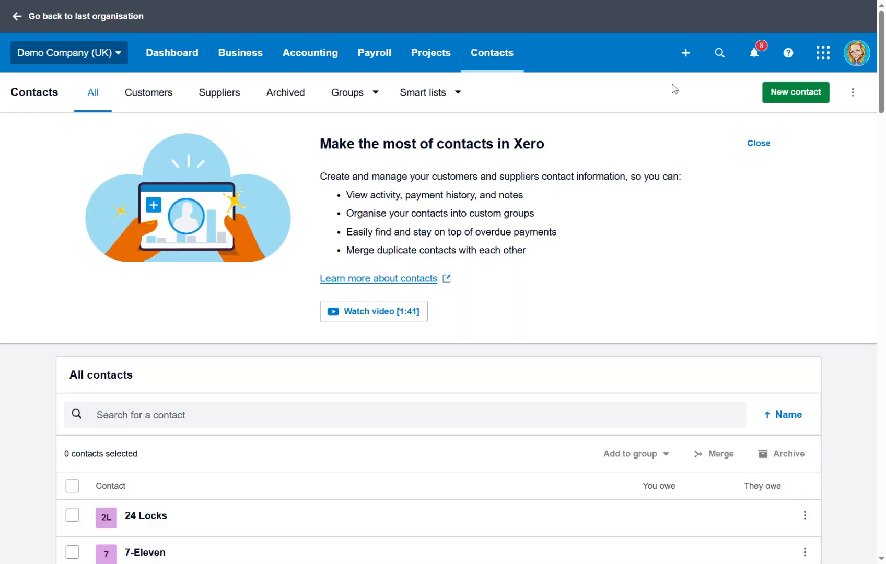
left_click(786, 98)
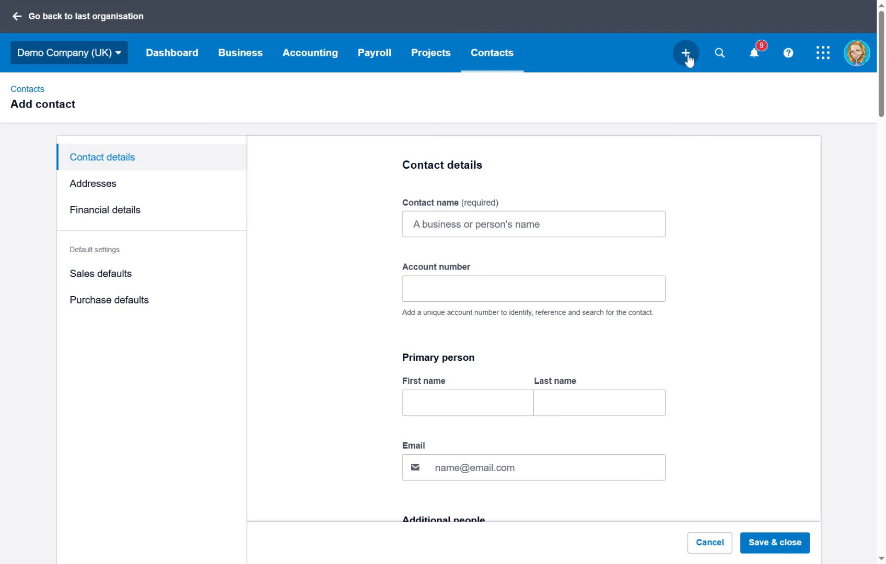
Step: Glance at the create-new menu, dismiss it, and return to the All Contacts list
left_click(686, 54)
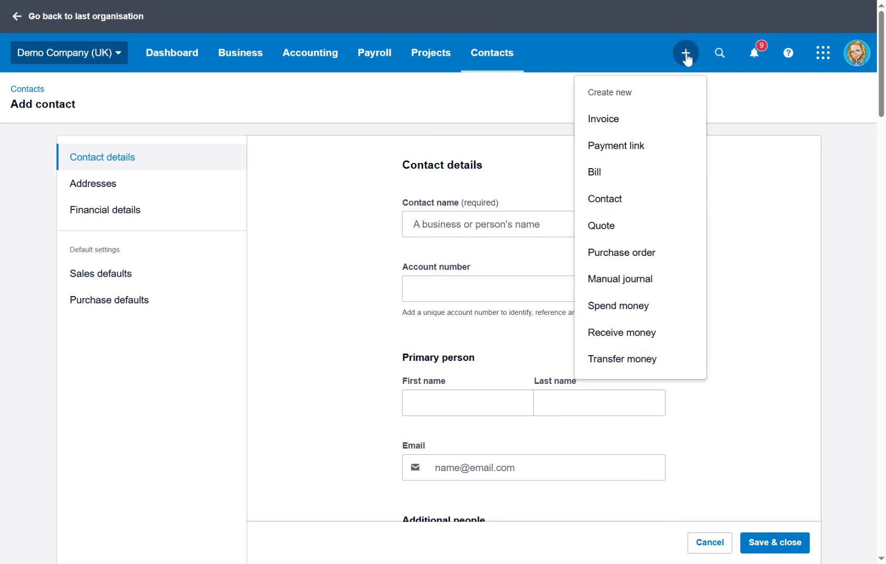
left_click(624, 210)
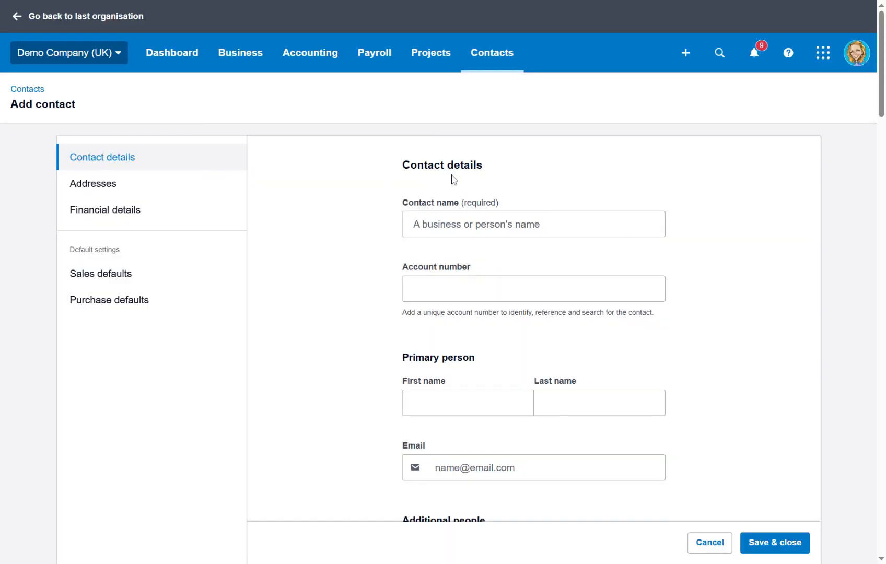
left_click(482, 59)
left_click(496, 97)
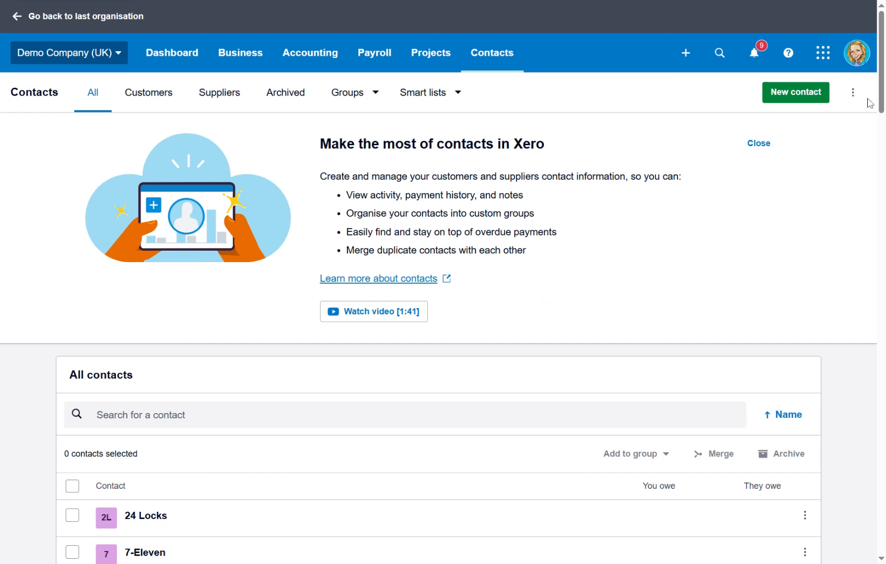
Step: Open the Import contacts page and download the contact import template
left_click(852, 92)
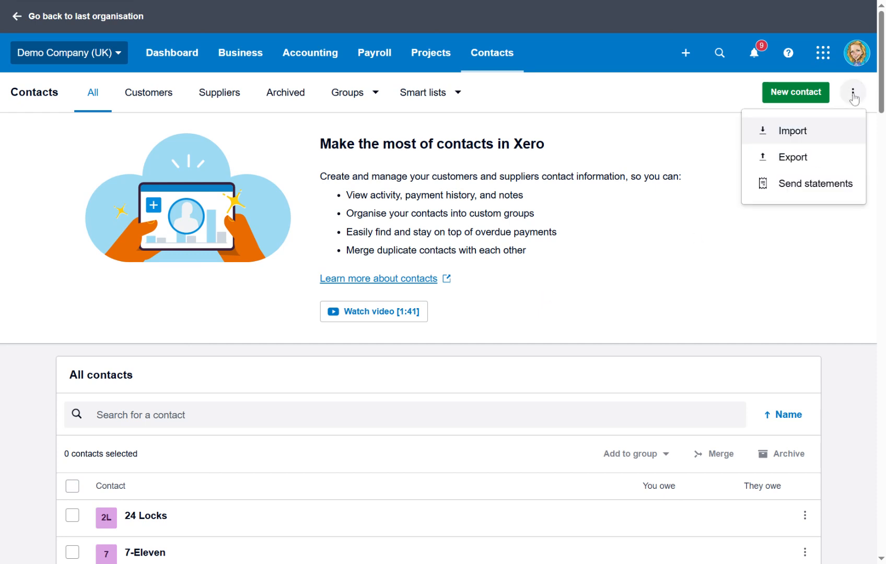
left_click(792, 132)
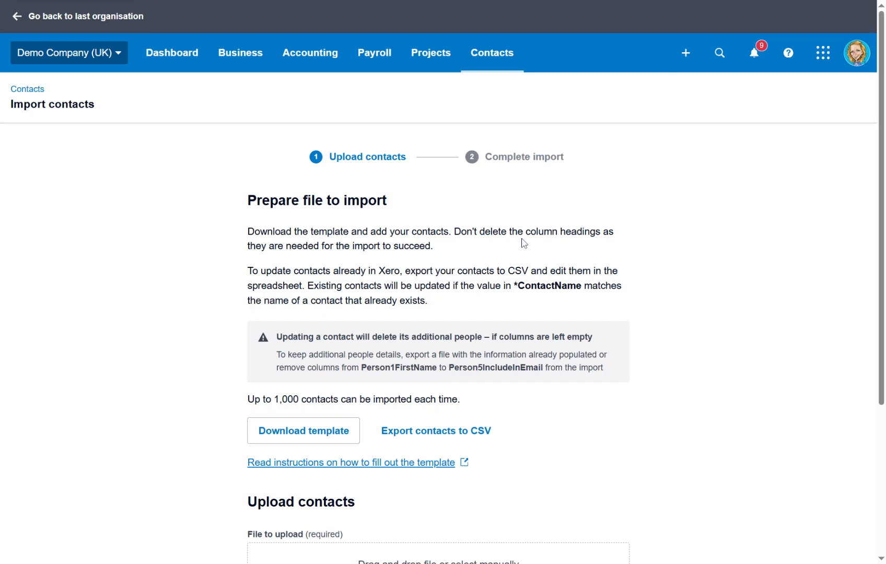
scroll(393, 265, "down", 3)
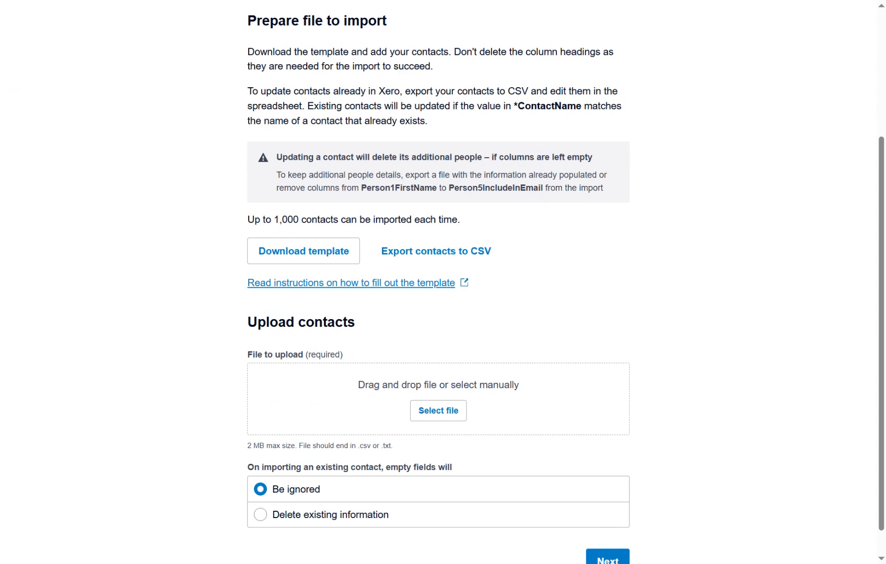
left_click(301, 253)
Step: Attach ContactsTemplate.csv for upload; Xero flags the file as empty
left_click(438, 414)
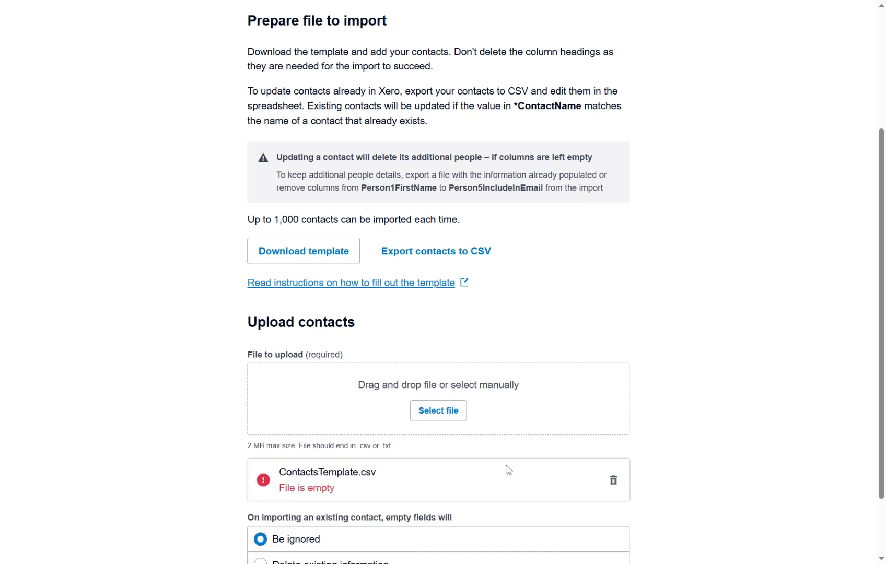
scroll(489, 368, "down", 2)
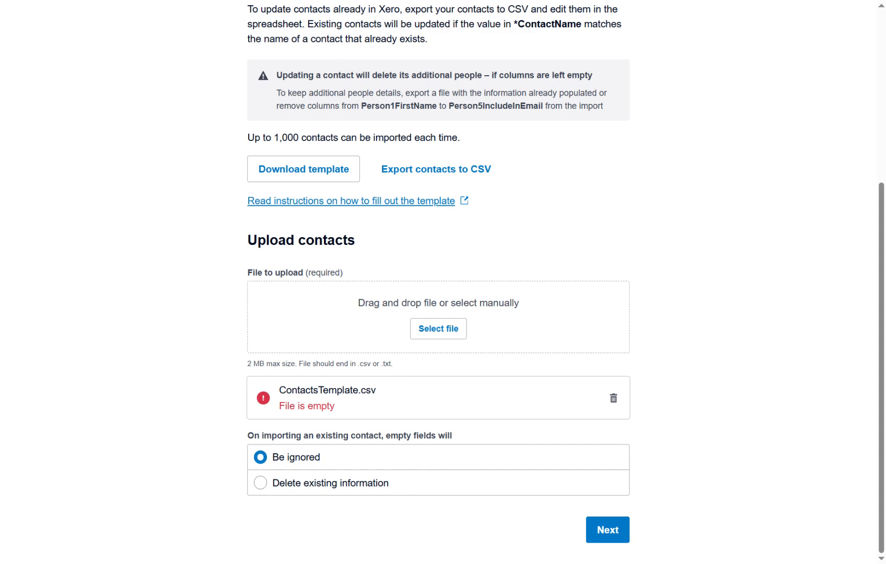
scroll(740, 267, "up", 5)
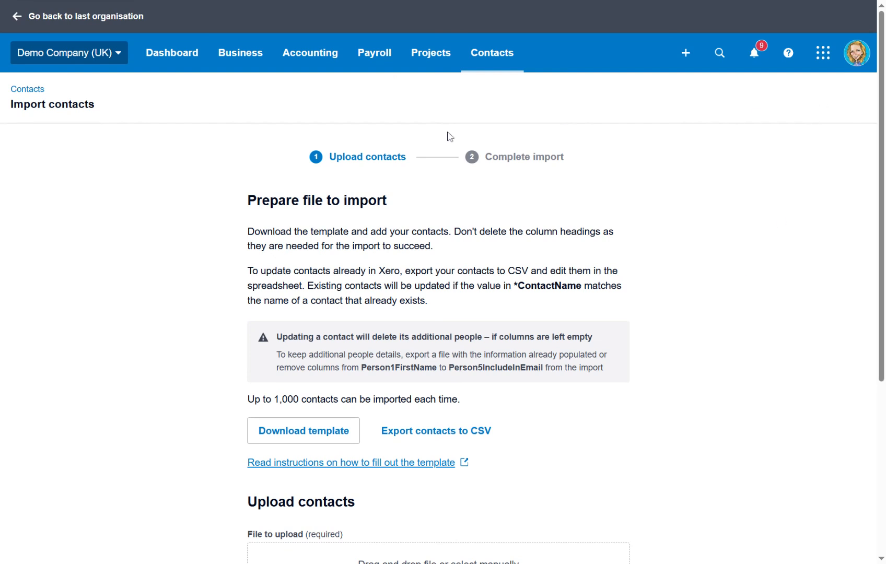
Step: From Business > Invoices start a new invoice, reaching the Set up invoice template dialog
left_click(248, 67)
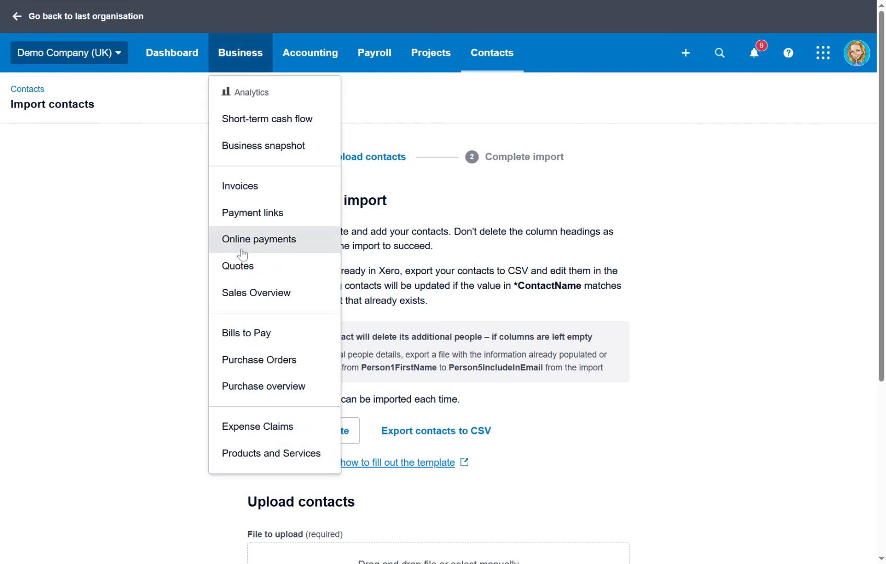
left_click(237, 194)
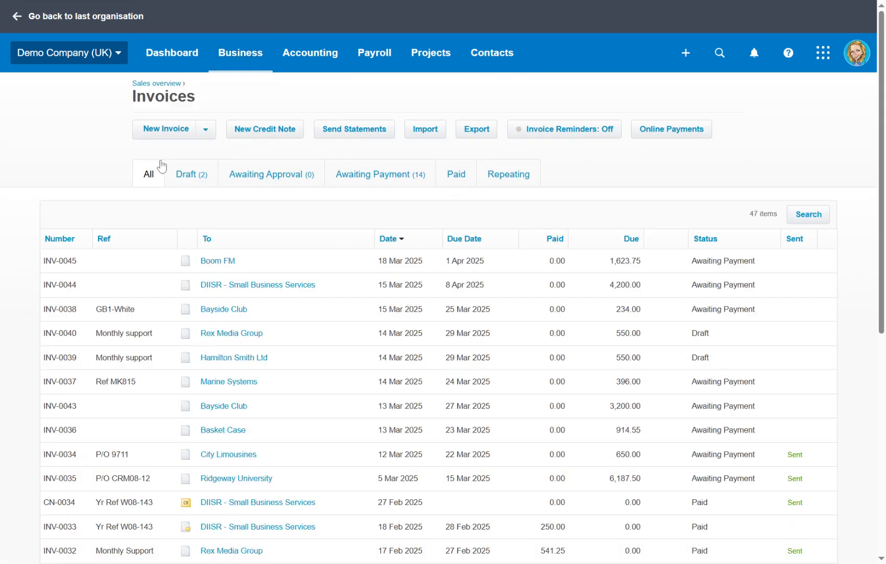
left_click(161, 137)
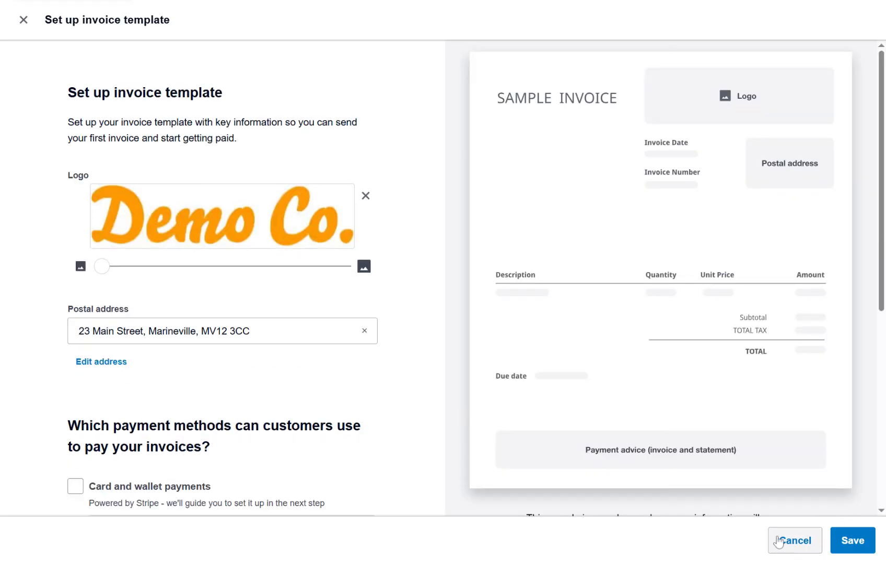
scroll(209, 271, "down", 5)
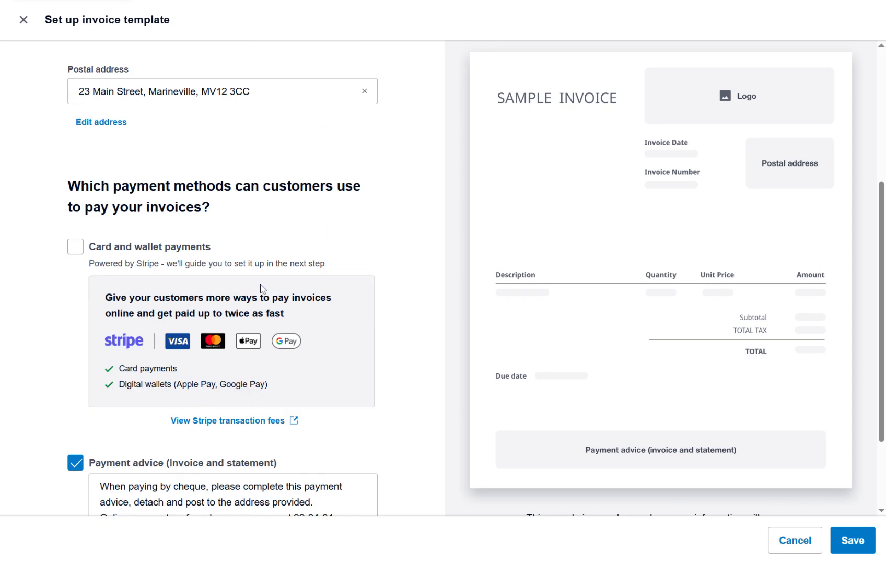
scroll(245, 357, "down", 2)
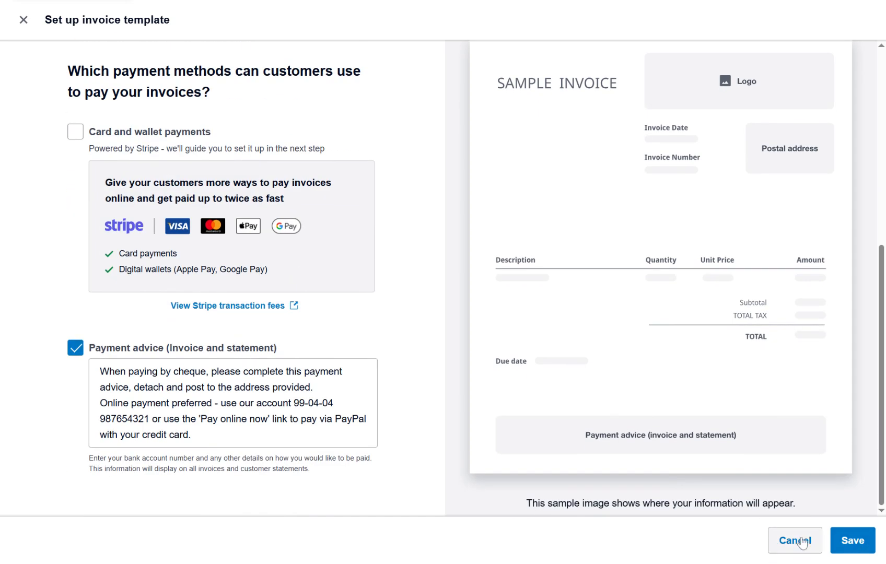
Step: Save the invoice template, then create the invoice's customer as a new contact with their e-mail
left_click(841, 540)
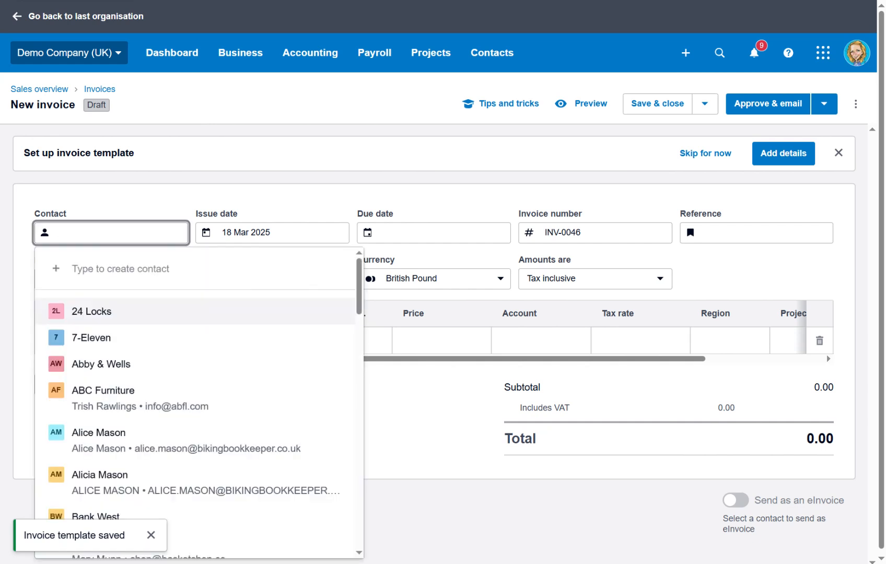
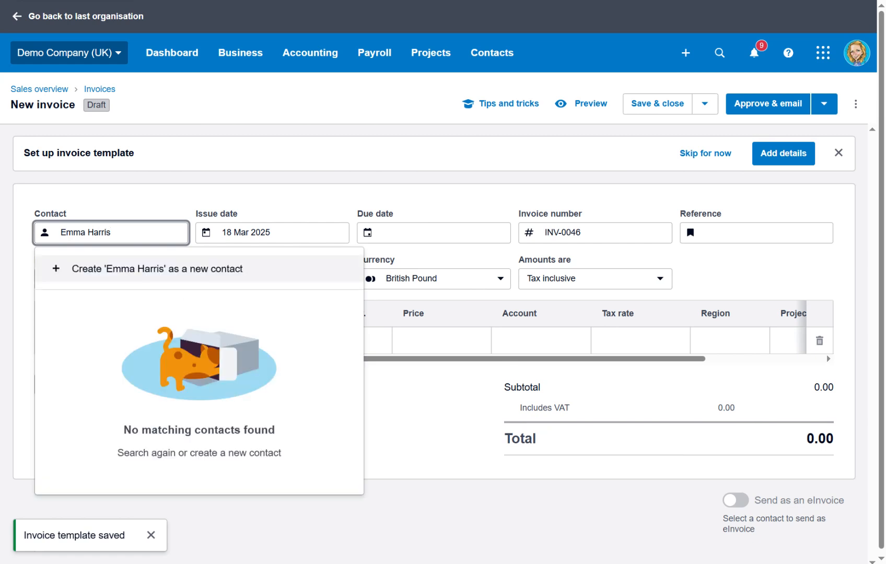
left_click(117, 278)
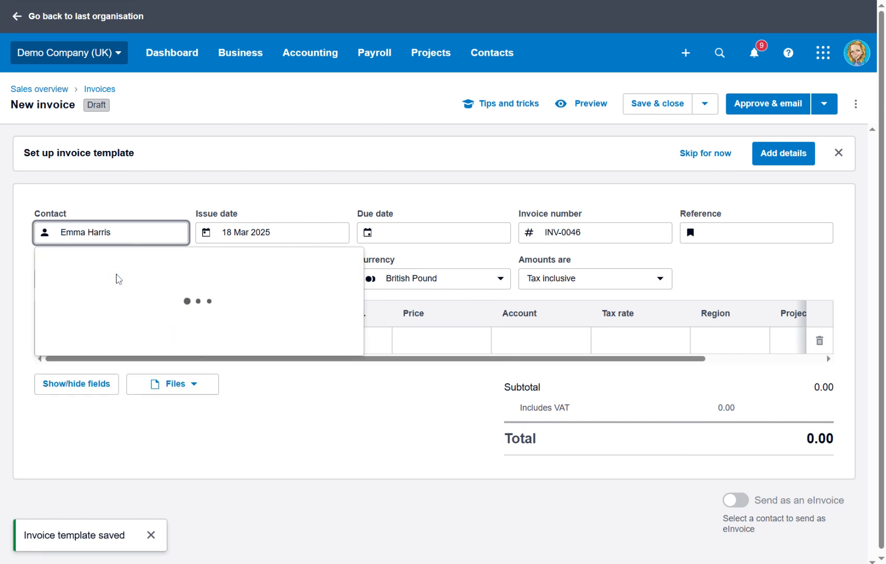
scroll(236, 298, "down", 2)
scroll(159, 321, "up", 1)
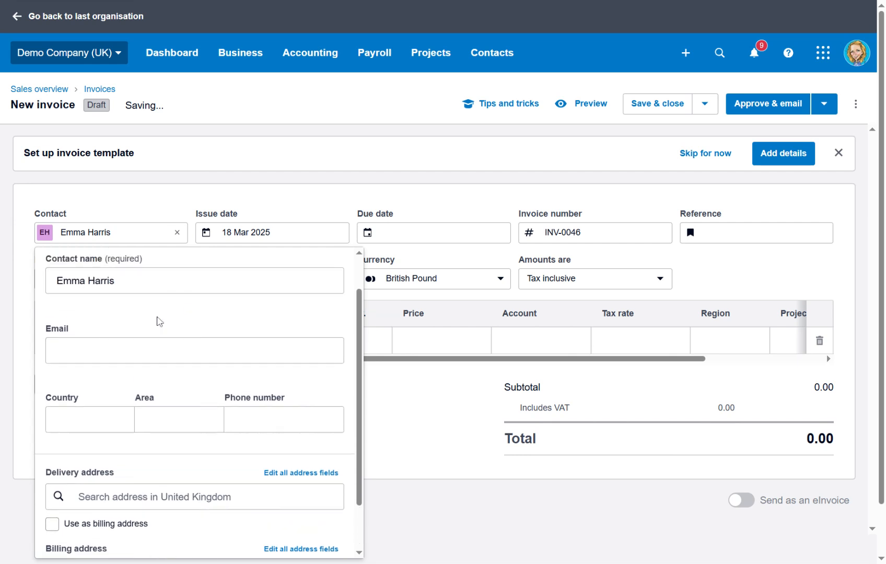
left_click(160, 350)
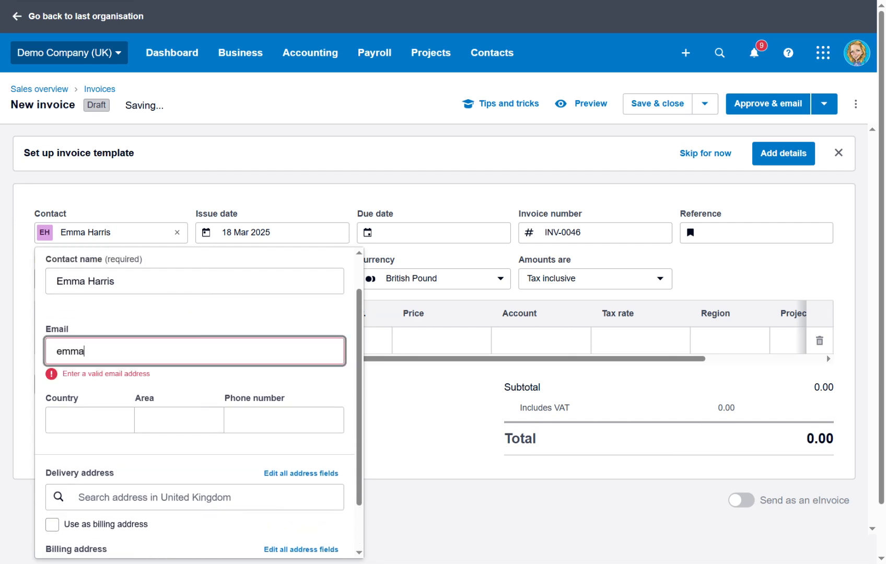
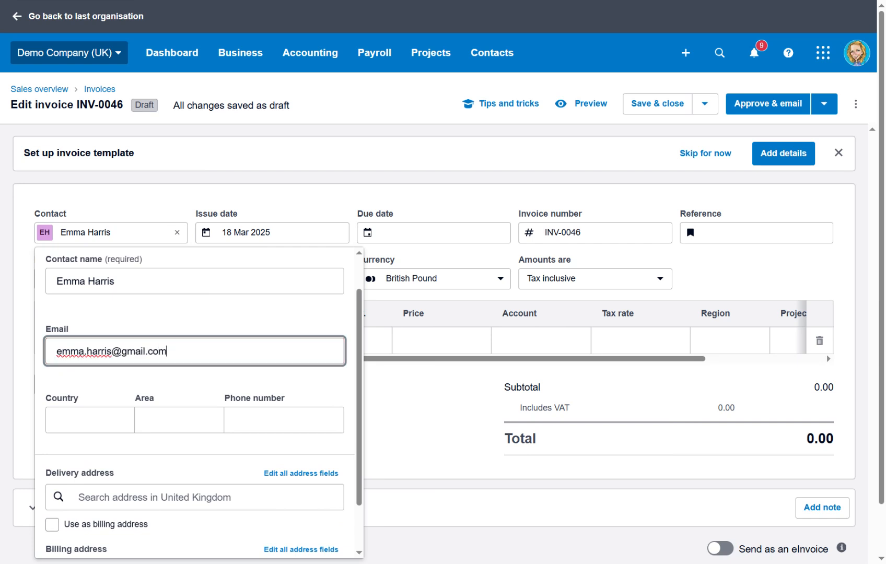
Step: Enter the contact's UK phone number: country code +44, area code and local number
left_click(81, 415)
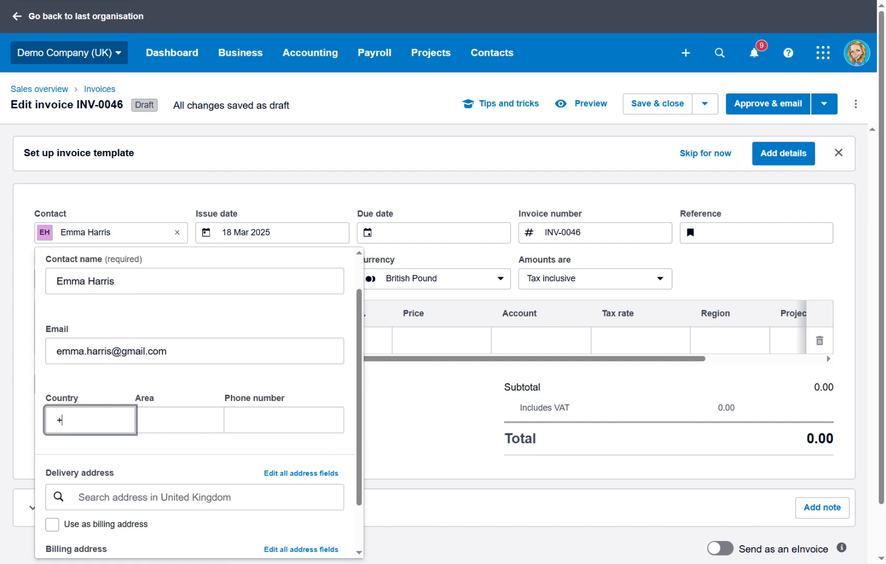
key("Tab")
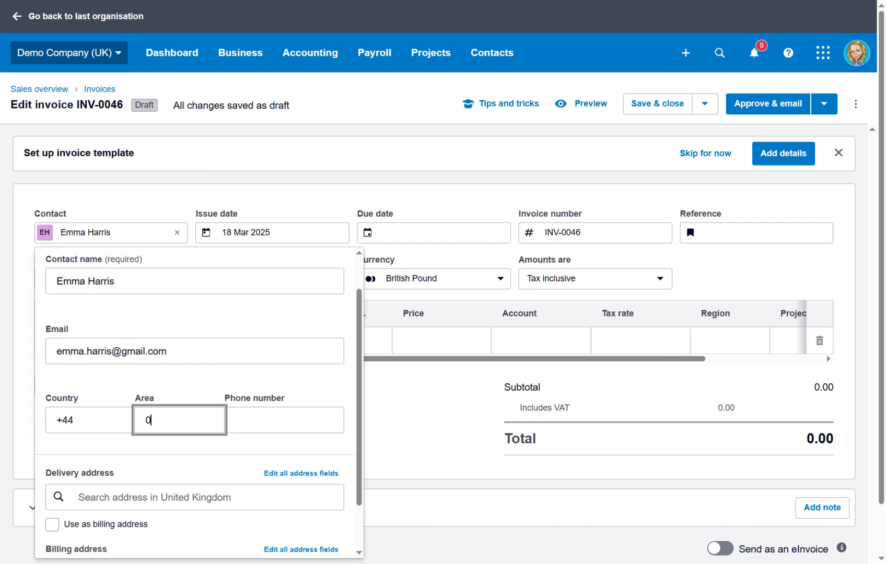
key("Tab")
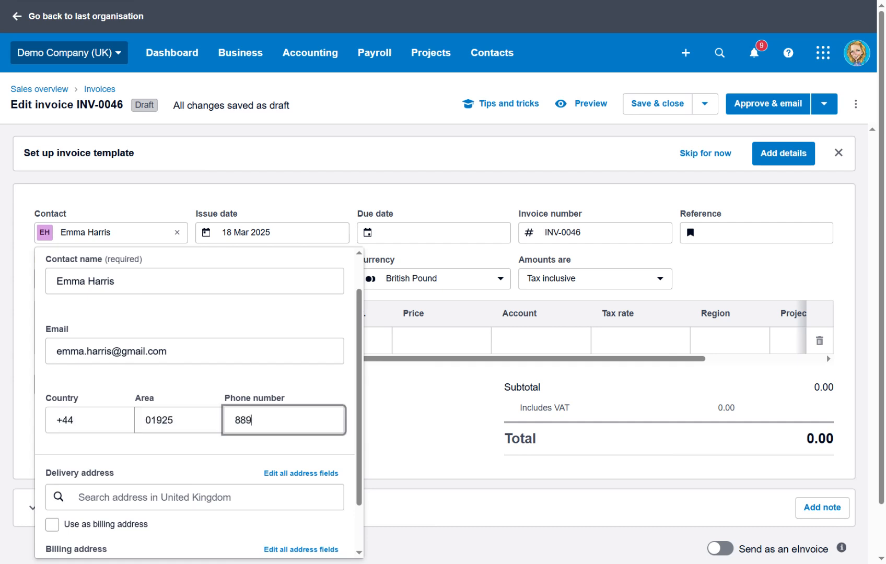
scroll(199, 408, "down", 1)
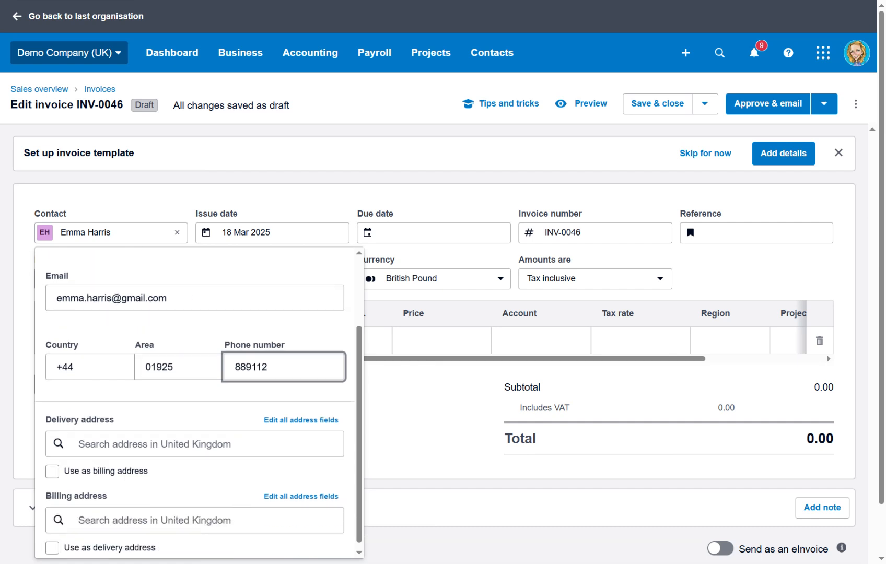
Step: Search for the contact's delivery address, pick the suggestion, and expand all address fields
left_click(194, 437)
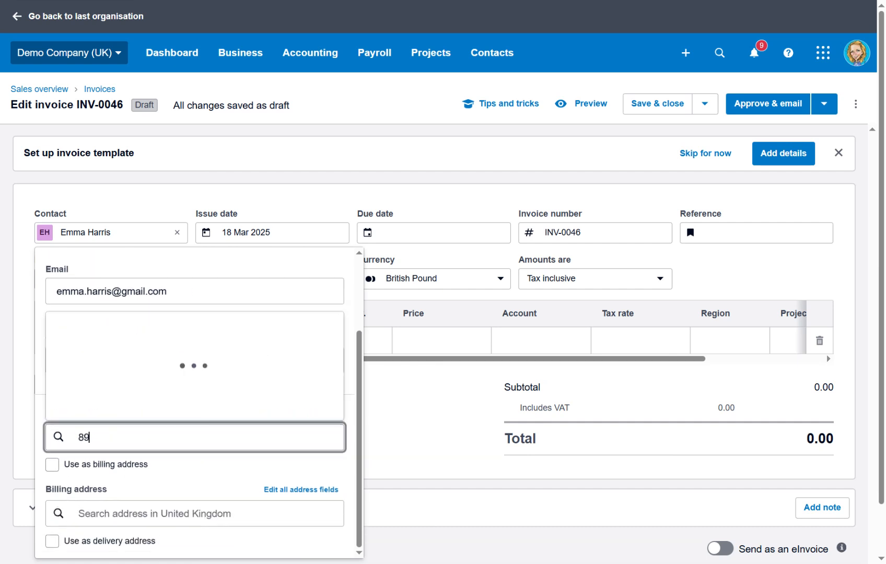
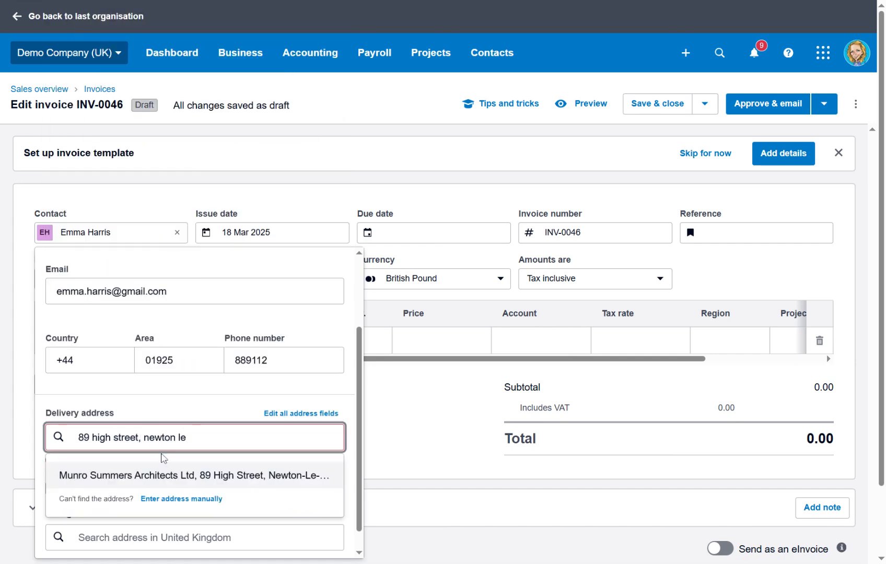
left_click(184, 473)
scroll(178, 321, "down", 1)
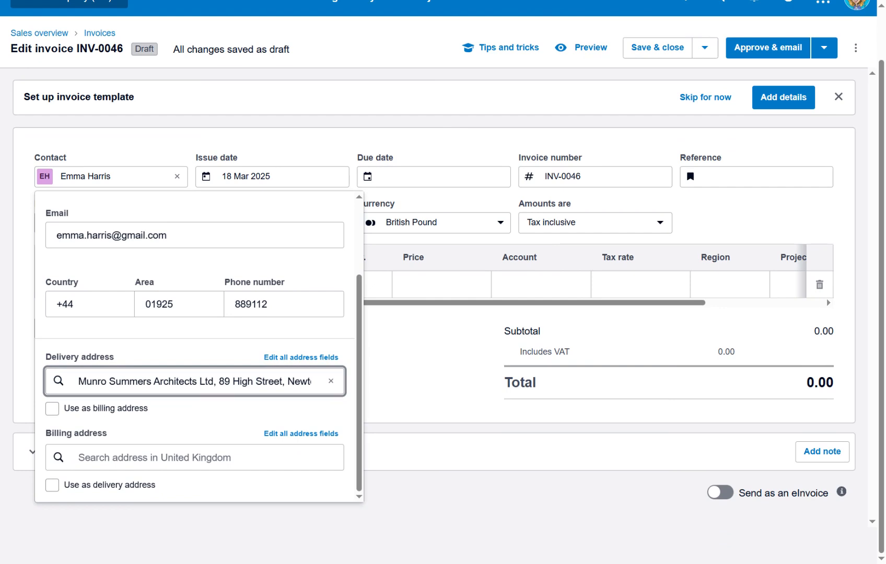
left_click(288, 358)
scroll(288, 365, "down", 6)
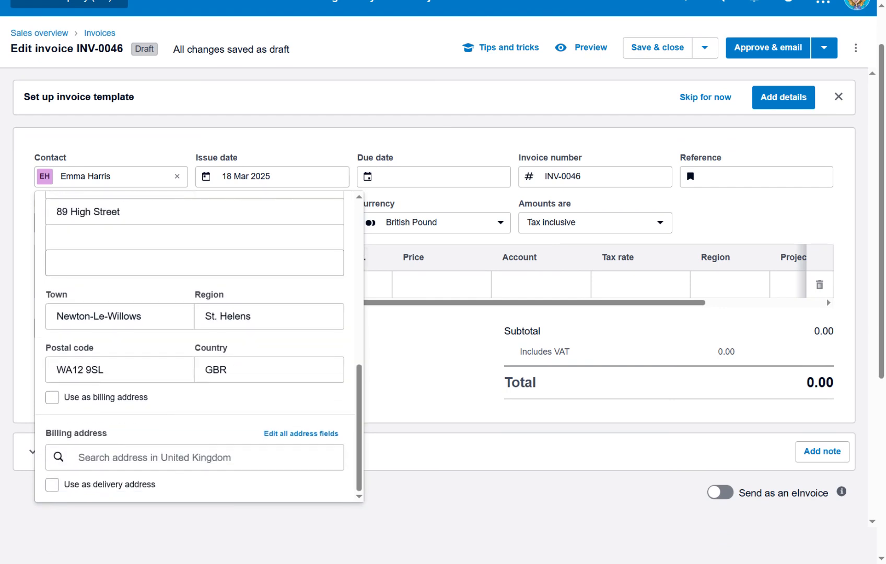
scroll(288, 366, "up", 3)
Step: Remove the company-name line so the street sits on the first address line
key("Tab")
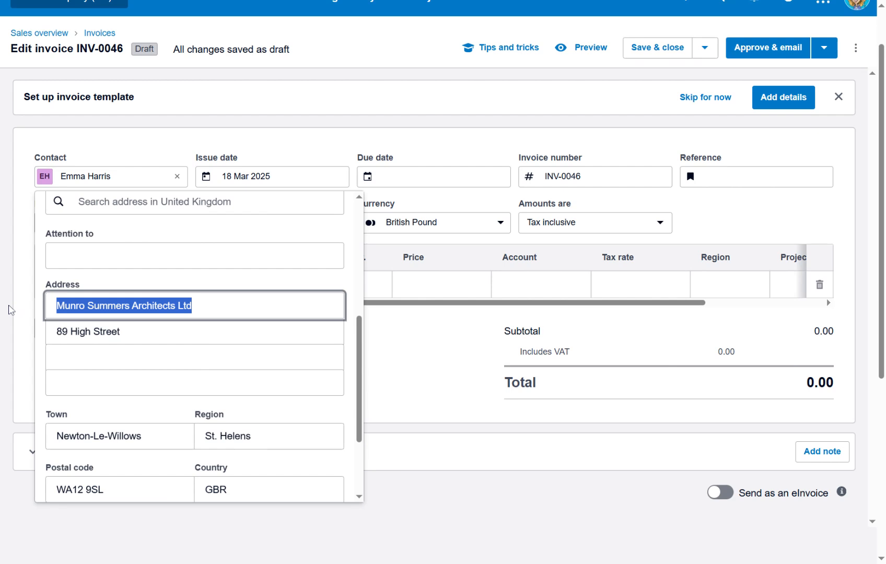
key("BackSpace")
left_click(120, 331)
key("ctrl+a")
key("ctrl+c")
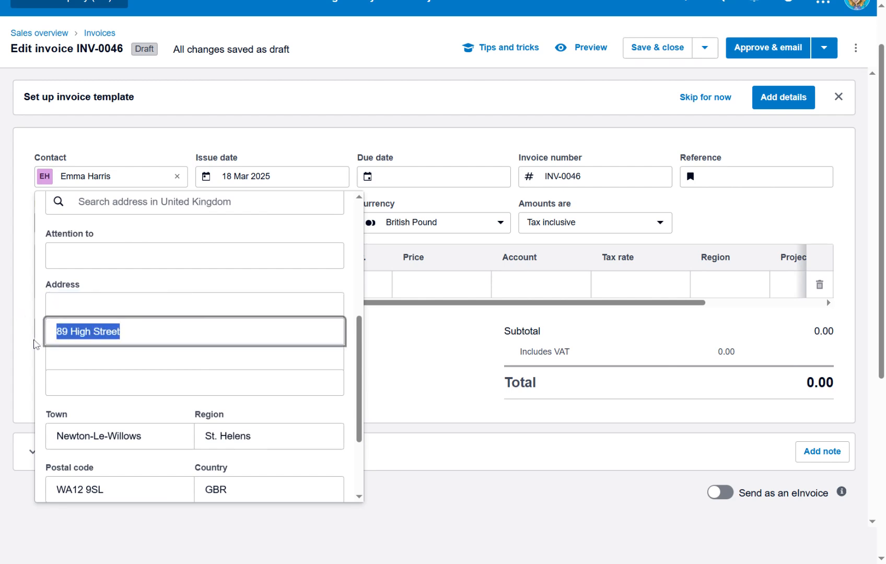
key("BackSpace")
left_click(194, 305)
key("ctrl+v")
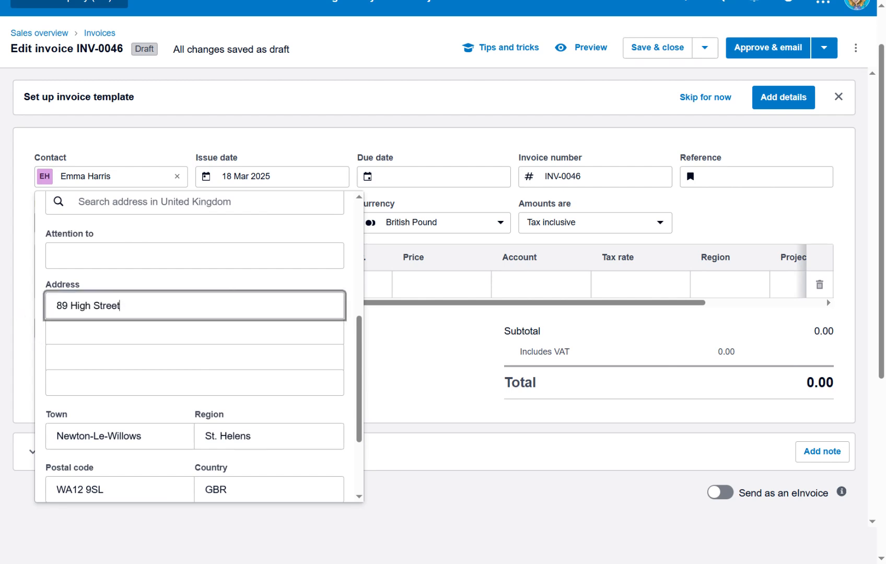
Step: Use the delivery address as the billing address and close the contact details
scroll(199, 347, "down", 3)
scroll(826, 298, "down", 2)
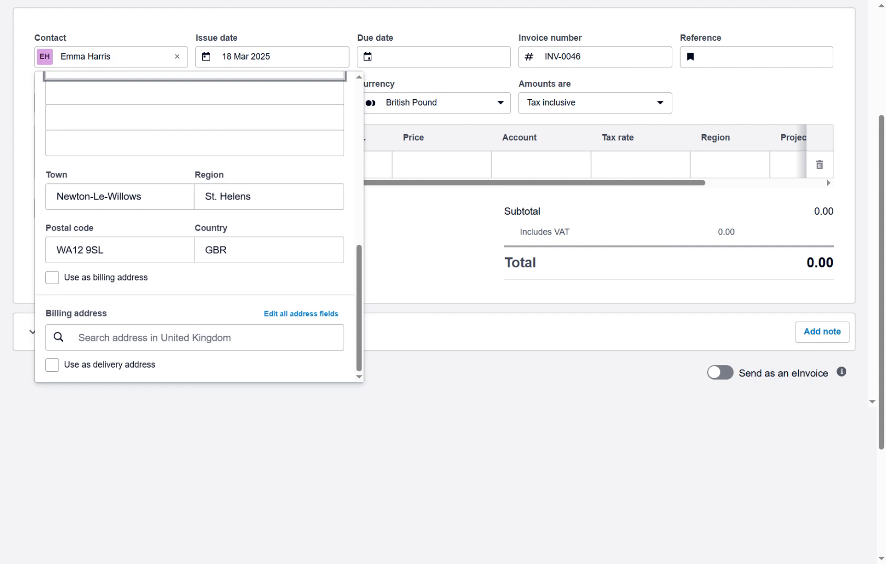
left_click(52, 281)
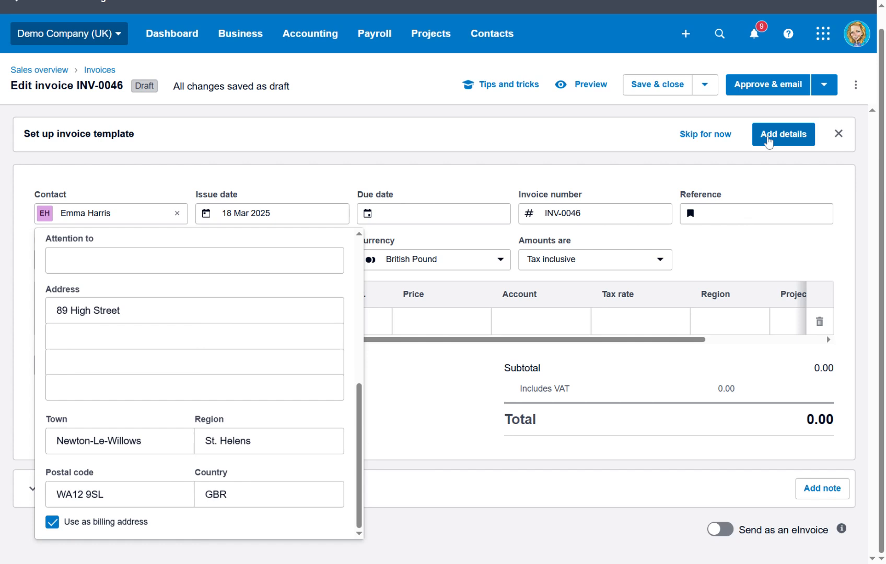
left_click(421, 407)
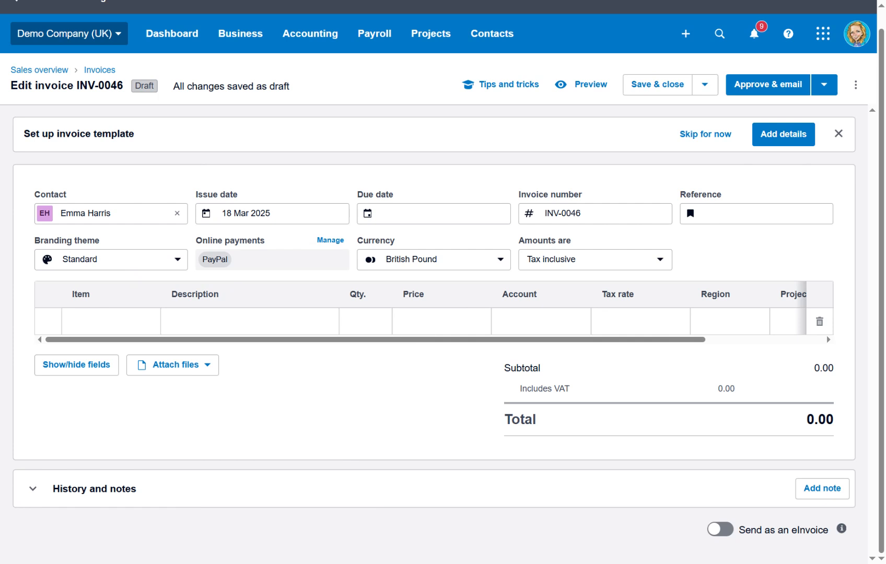
Step: Open Business > Bills to Pay, showing the Awaiting payment bills
left_click(244, 40)
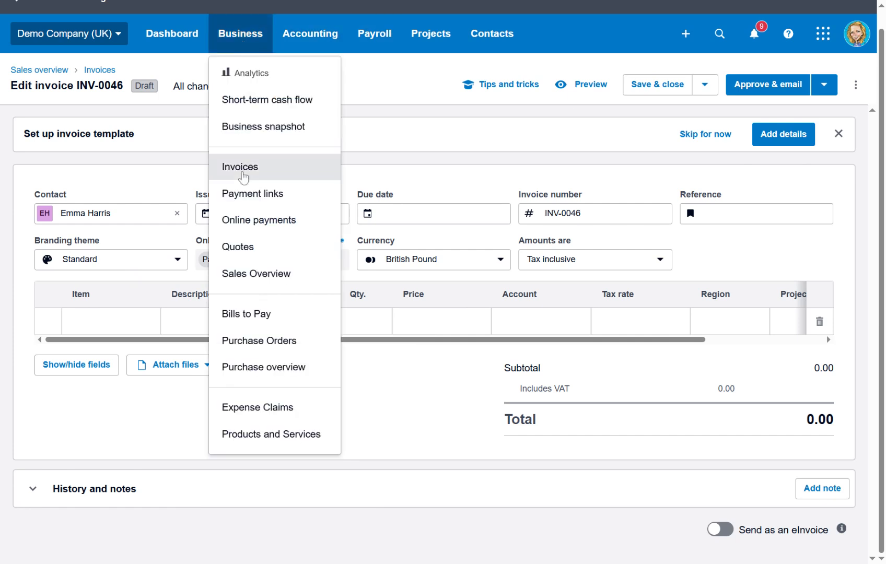
left_click(243, 312)
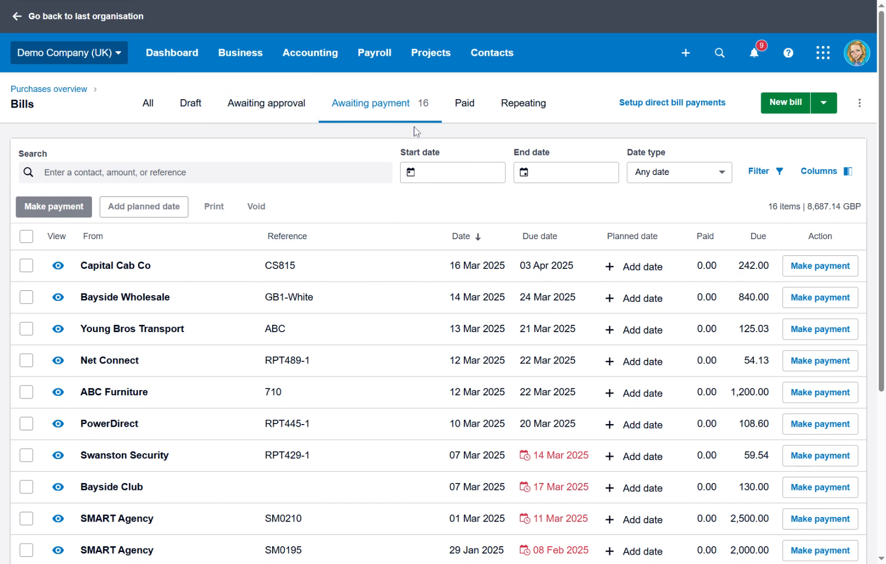
Step: Start a new bill from Hm Revenue and Customs, adding it as a new contact
left_click(786, 111)
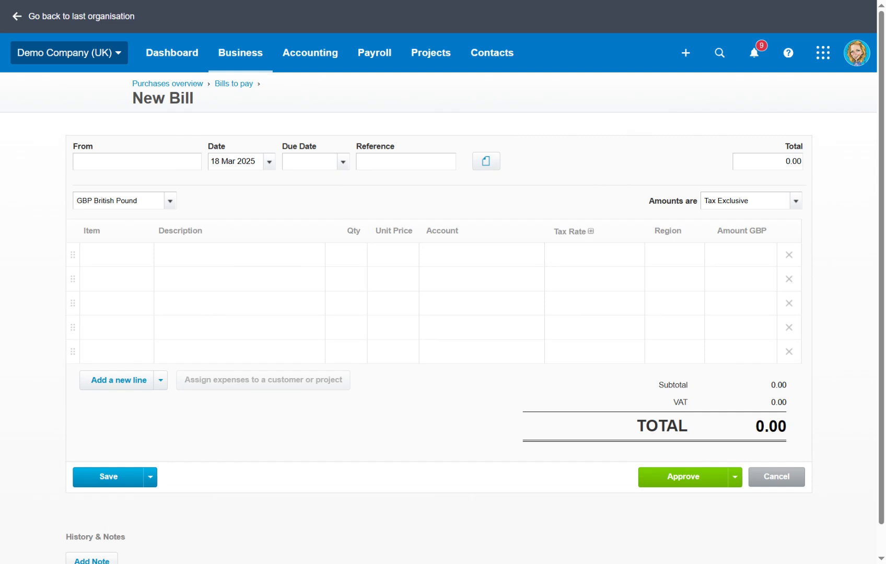
type("Hm R")
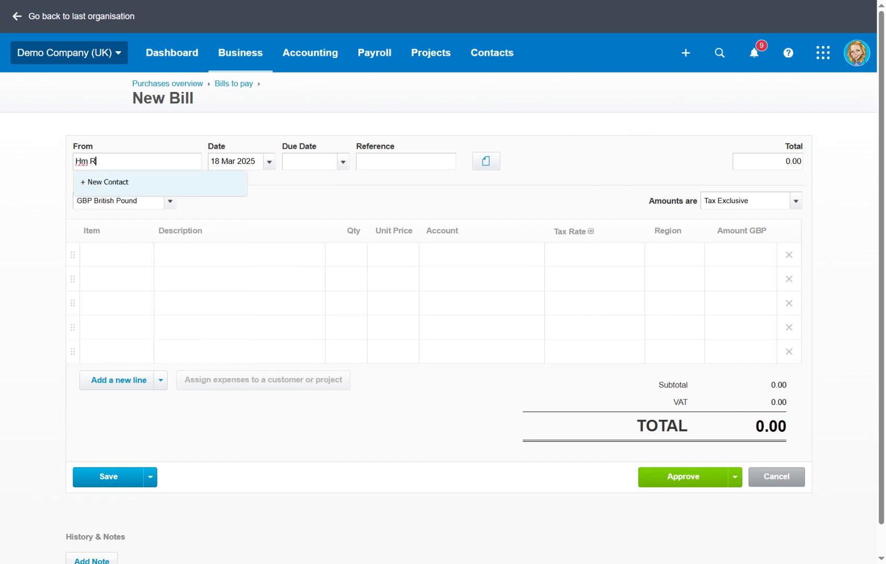
type("evenue and Customs")
left_click(86, 183)
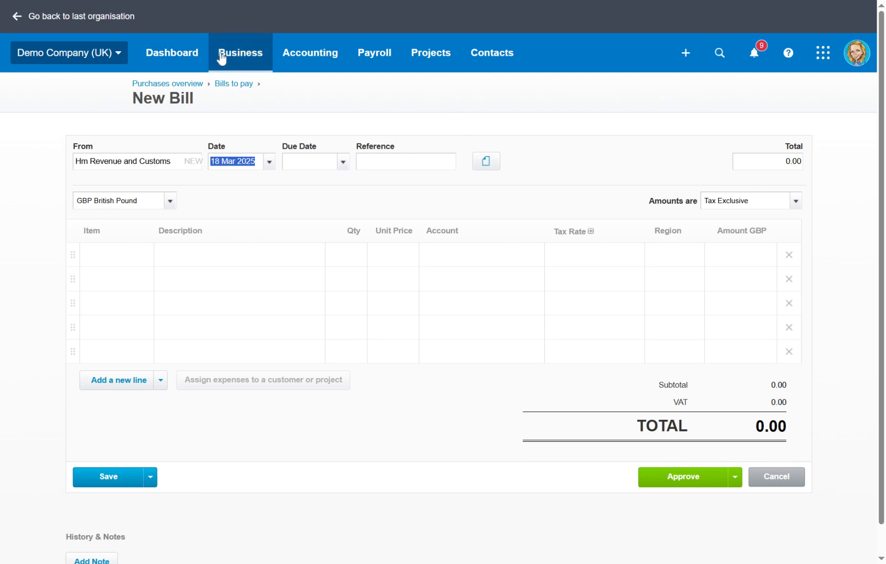
Step: Open the 24 Locks contact from the All Contacts list
left_click(496, 61)
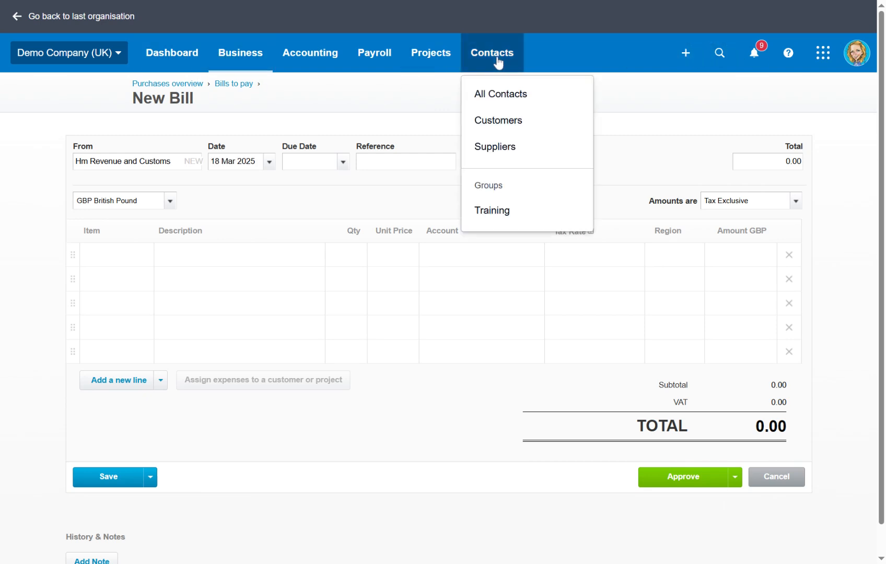
left_click(494, 103)
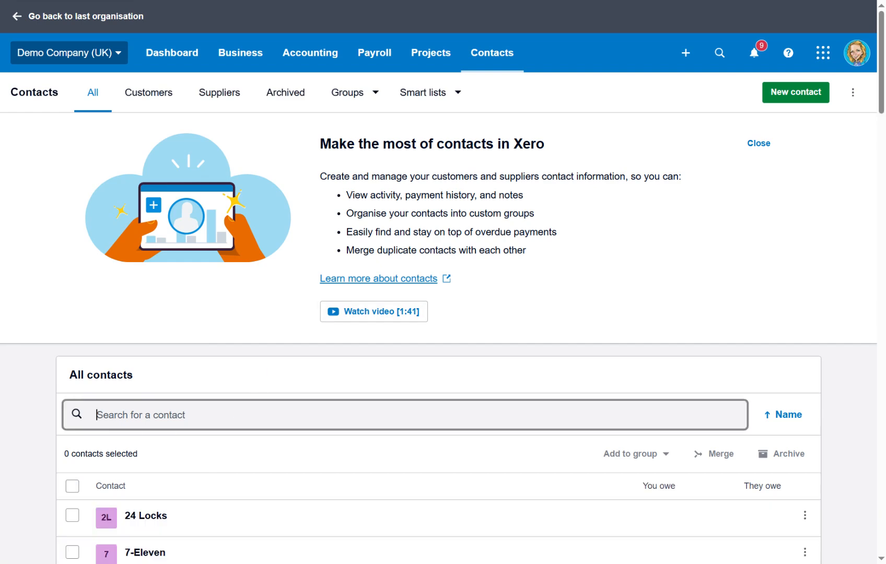
scroll(213, 403, "down", 5)
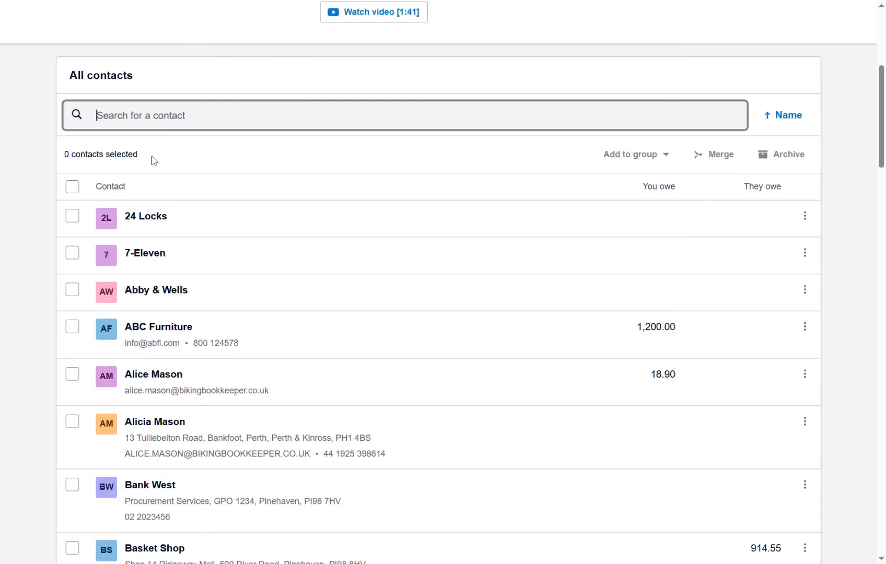
left_click(140, 222)
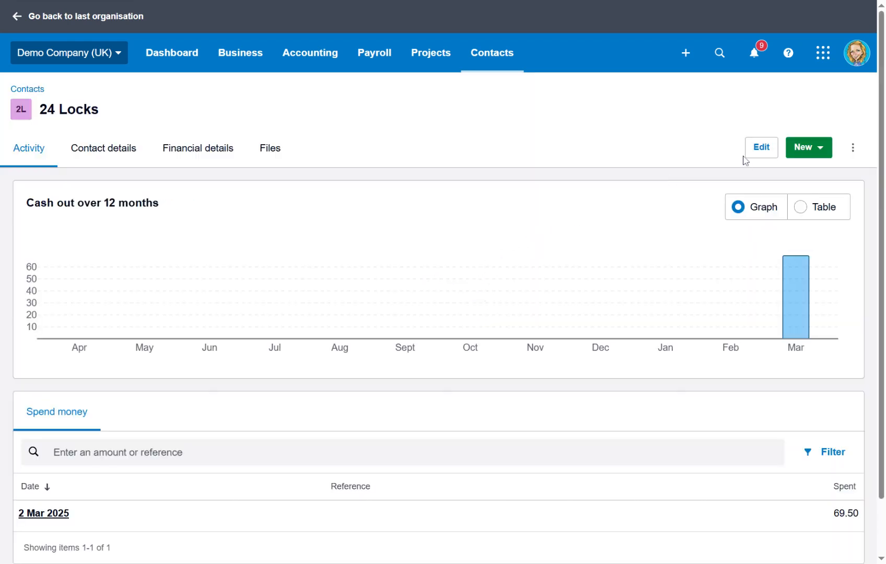
Step: Edit the 24 Locks contact and enter its e-mail address
left_click(758, 149)
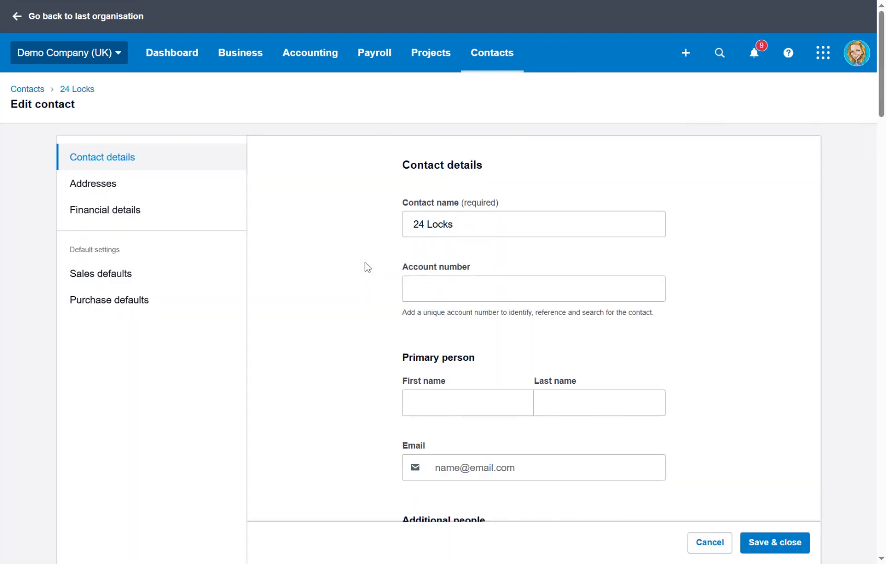
scroll(524, 191, "down", 4)
left_click(500, 229)
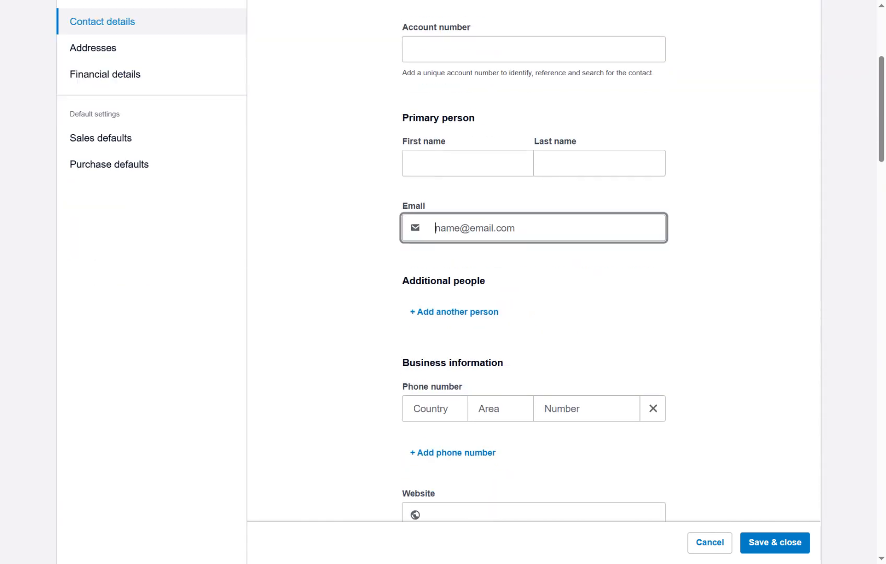
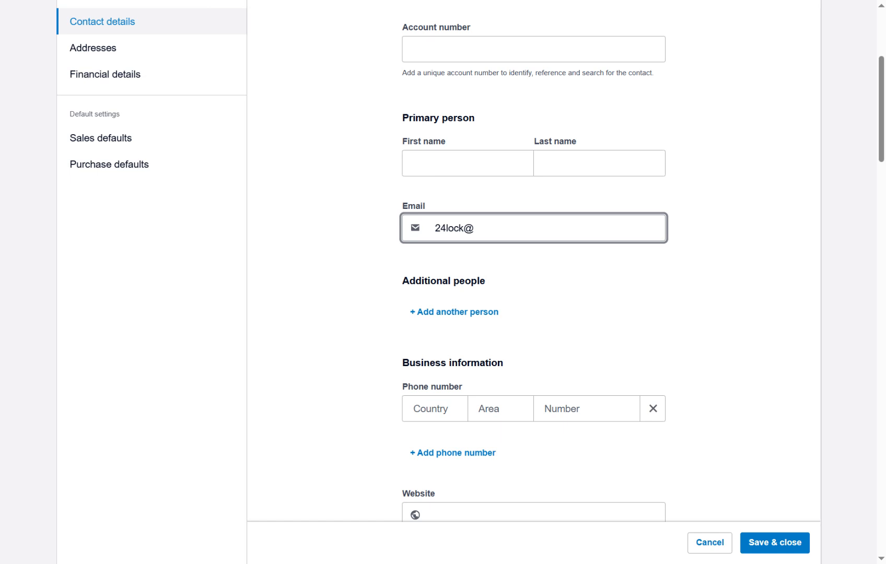
Step: Enter the primary person's first and last name and save the contact
left_click(418, 163)
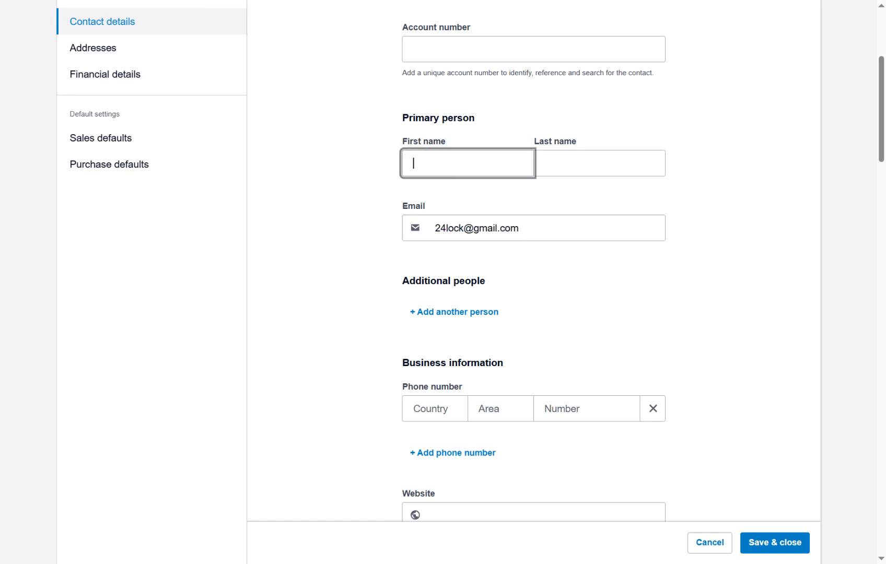
key("Tab")
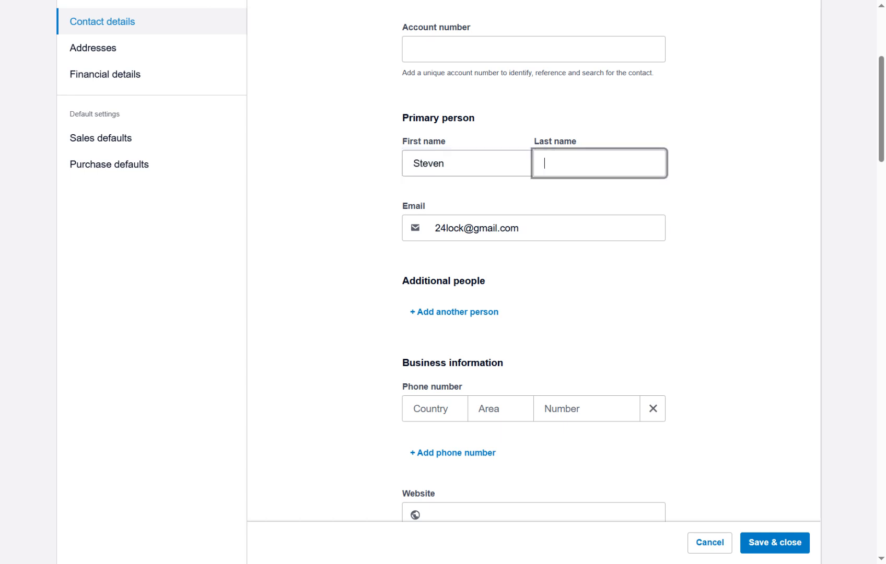
left_click(777, 549)
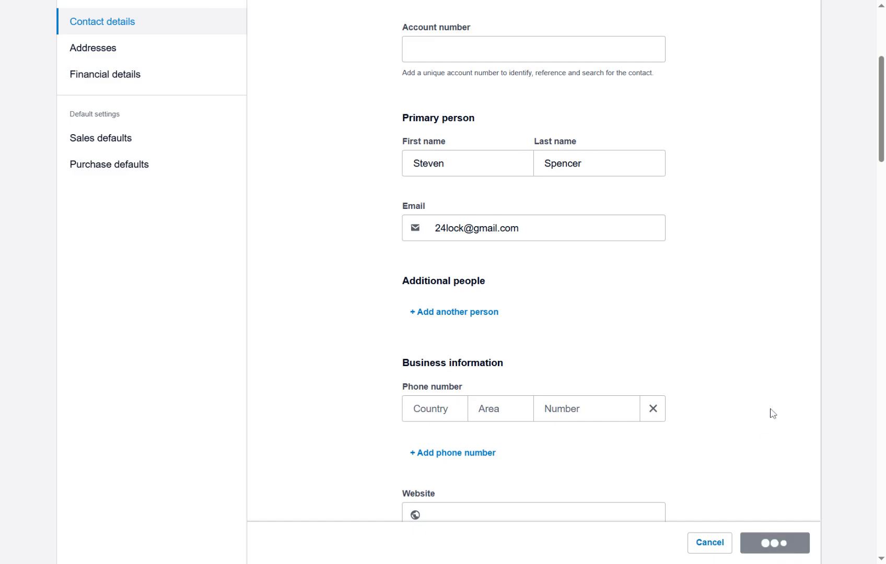